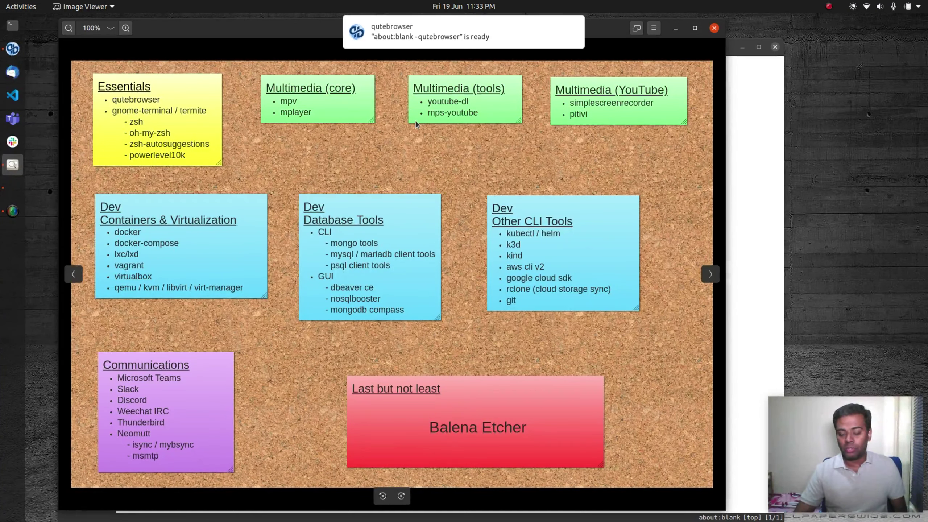
Step: Dismiss the qutebrowser notification, then close the blank qutebrowser window covering the corkboard image
click(573, 27)
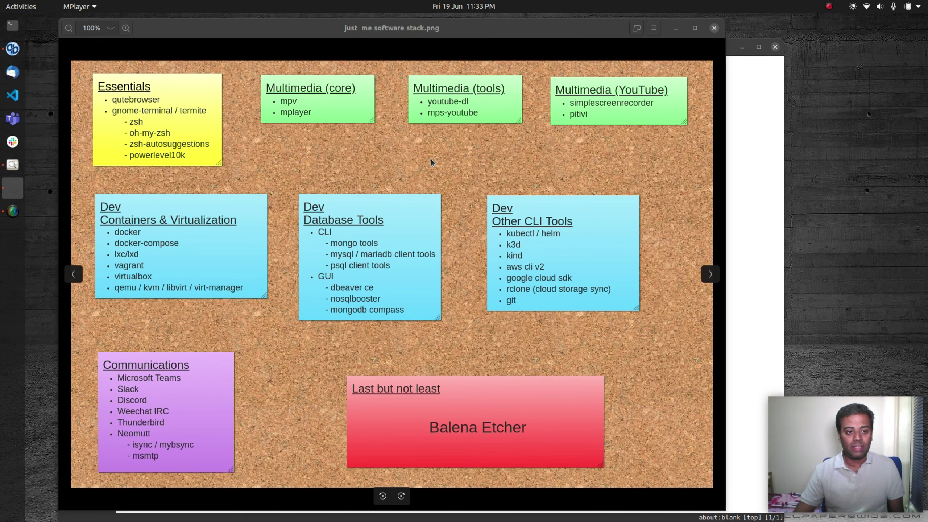
click(751, 128)
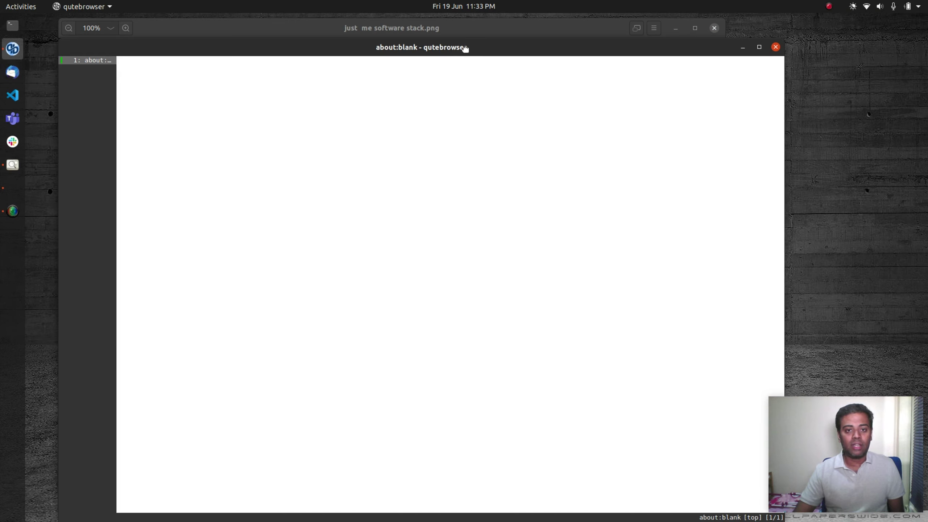
drag(464, 46, 462, 29)
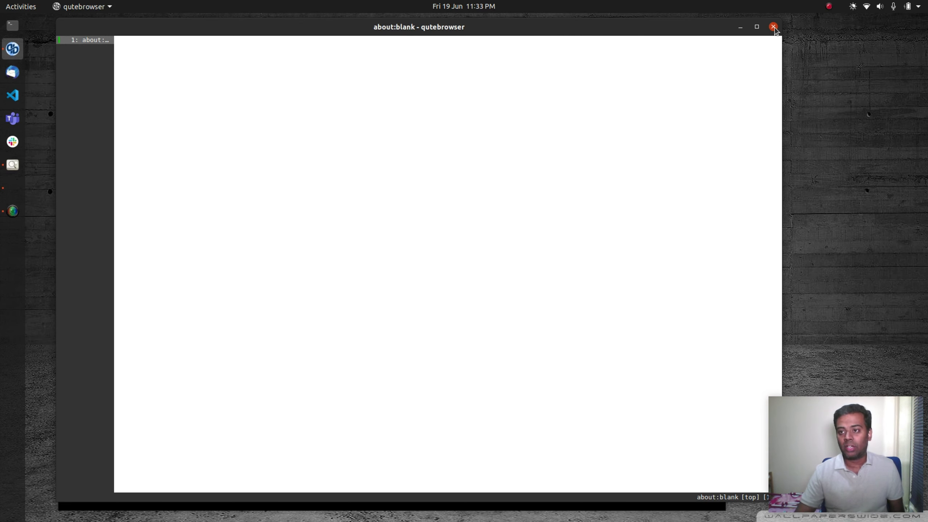
click(774, 27)
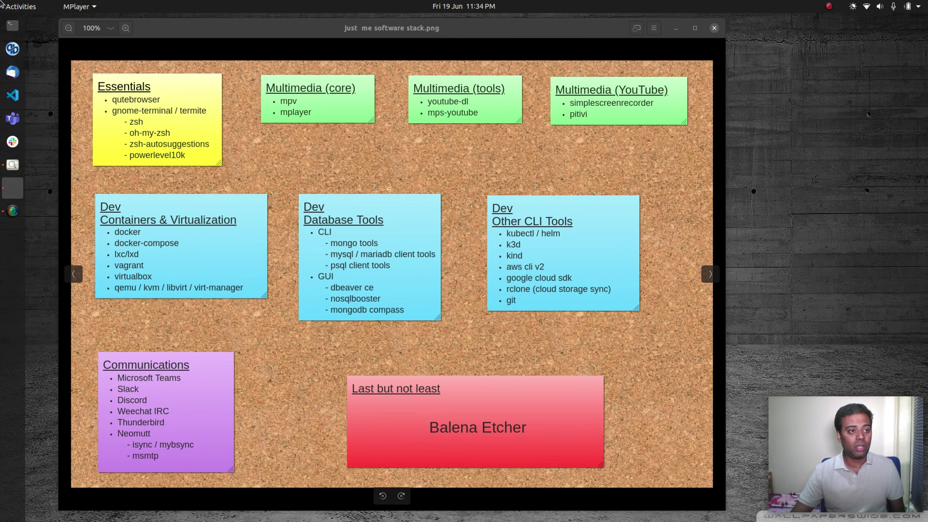
Step: In the terminal, preview the suggested vagrant git clone command, clear it unrun, and close the terminal
key(alt+Tab)
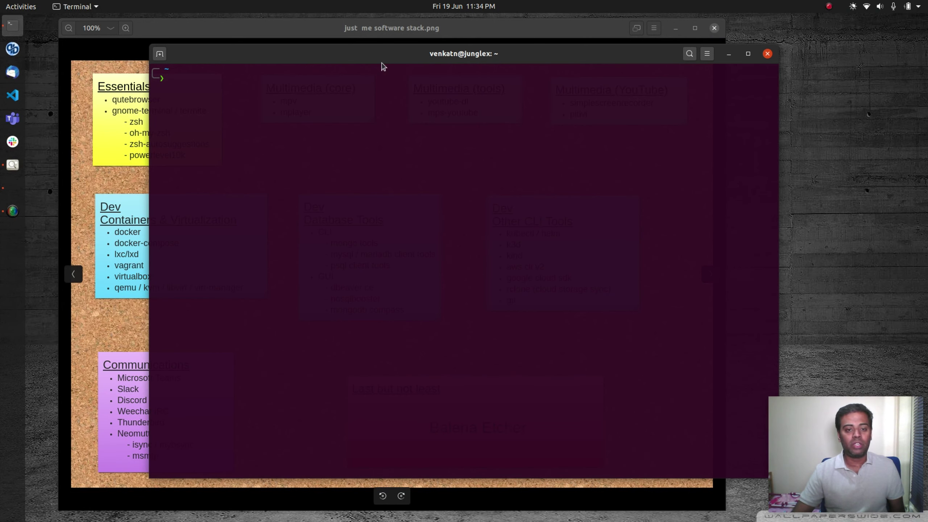
text(clear)
key(BackSpace)
key(BackSpace)
key(BackSpace)
key(BackSpace)
key(BackSpace)
text(git)
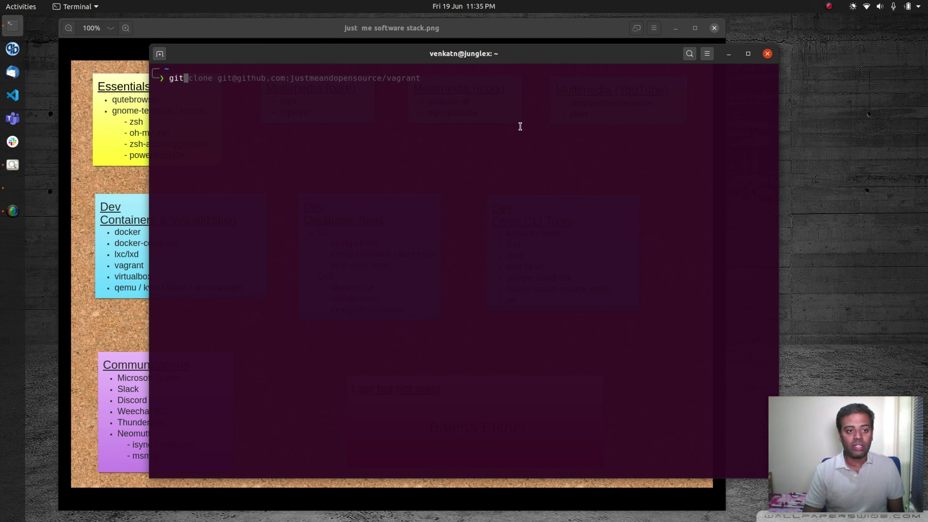
key(Right)
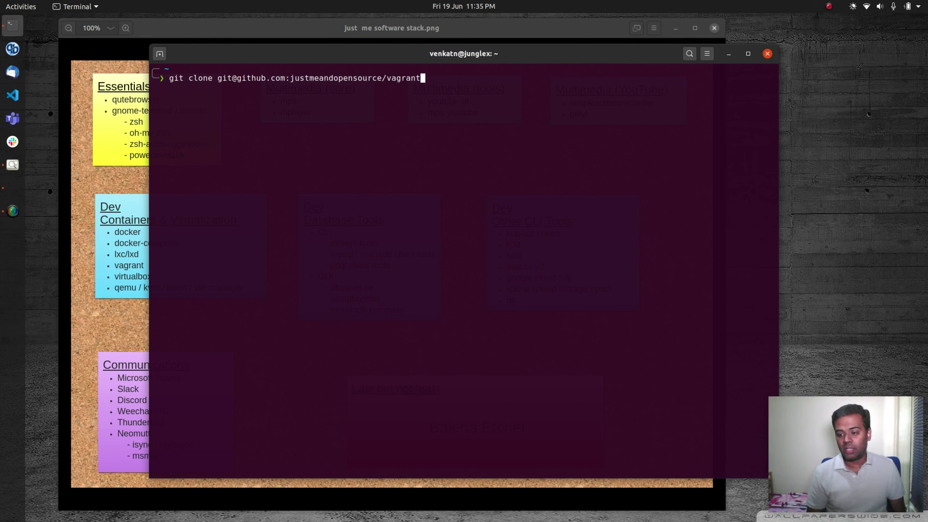
key(ctrl+u)
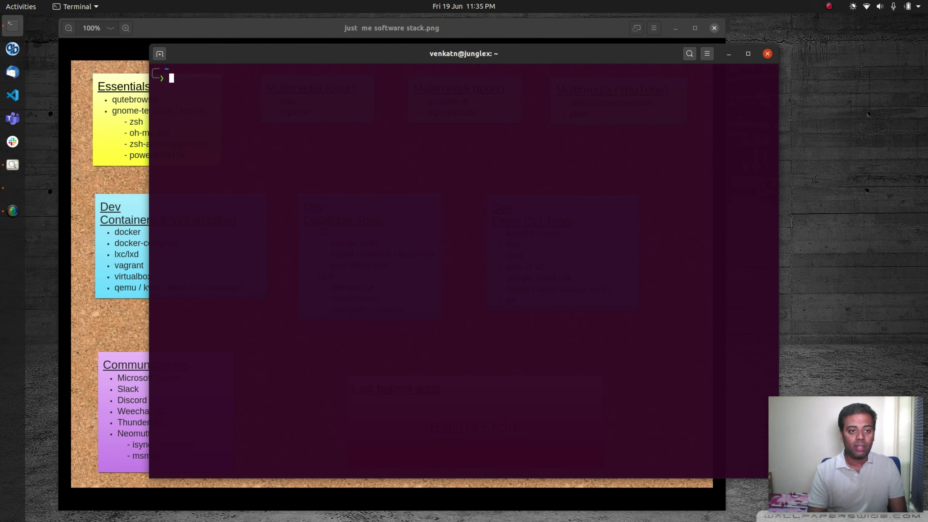
click(767, 55)
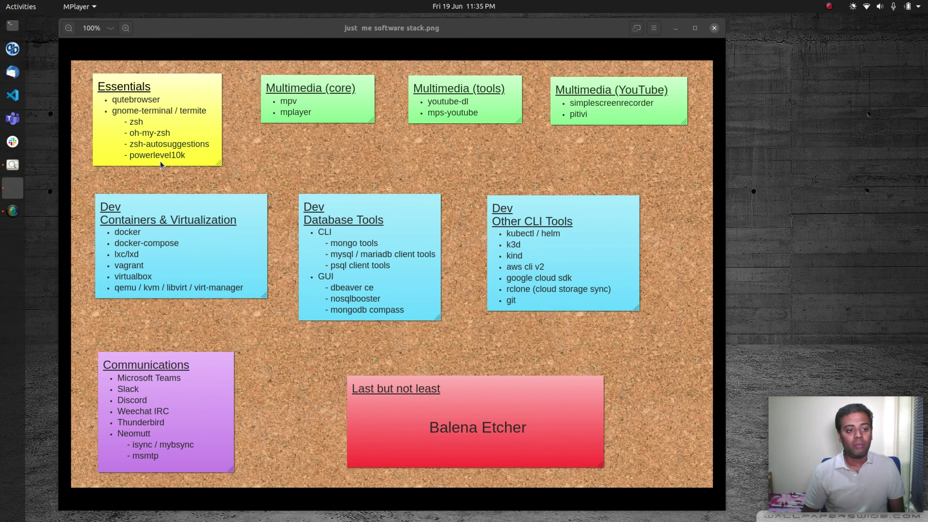
click(12, 26)
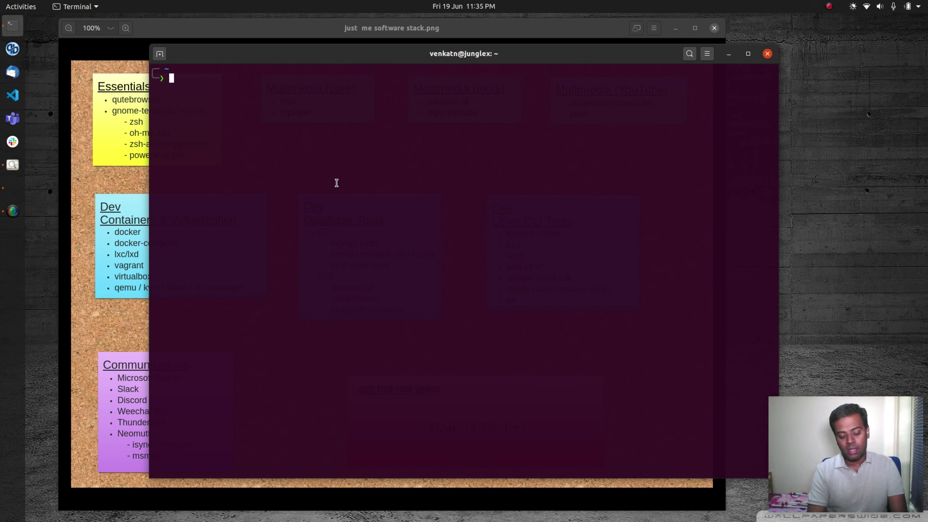
text(gorepo-jmos)
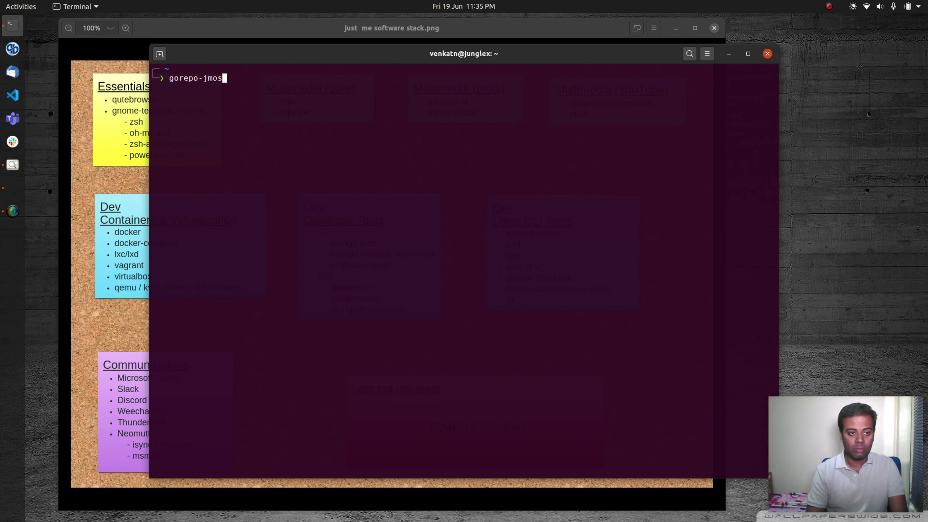
key(Return)
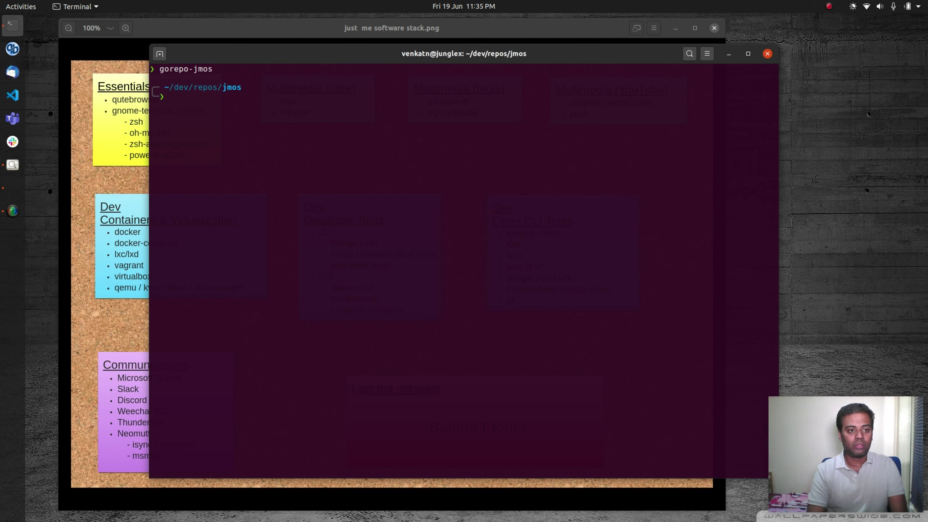
text(cd ju)
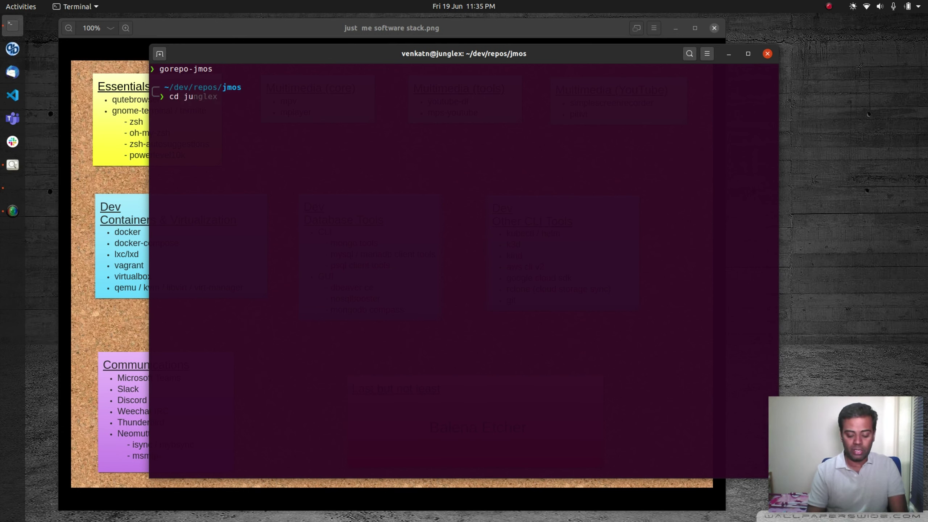
key(Right)
key(Return)
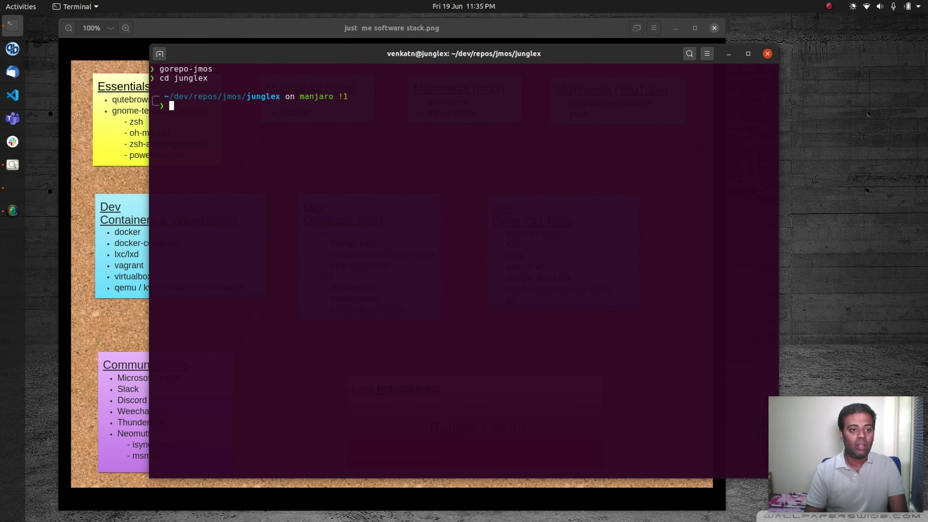
double_click(308, 96)
drag(338, 96, 350, 96)
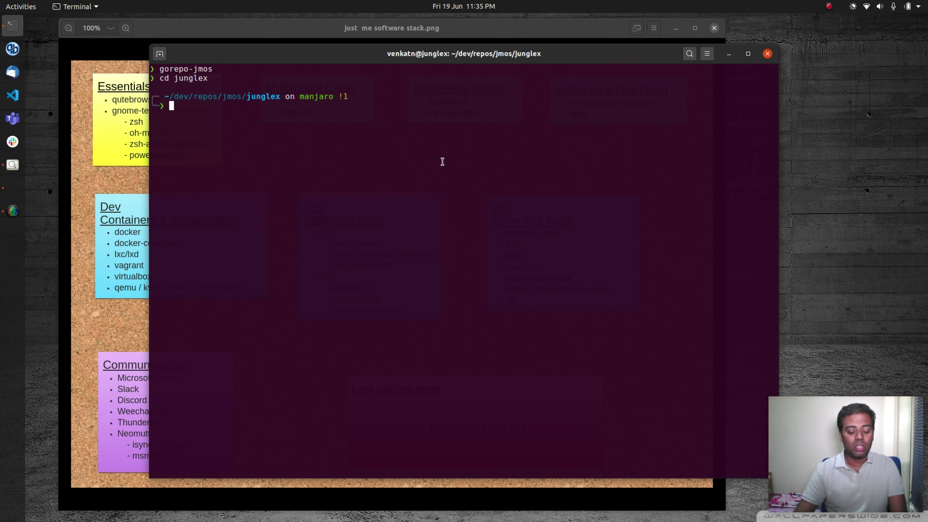
text(aws)
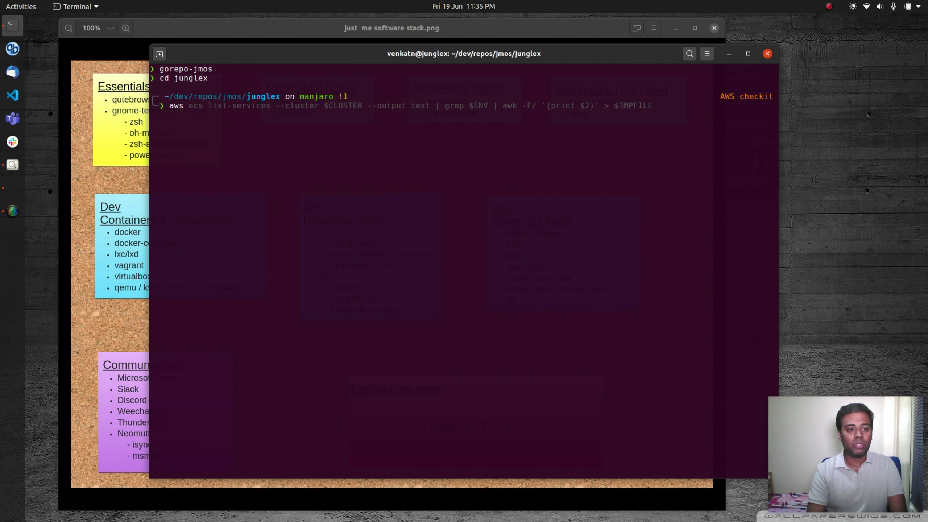
key(BackSpace)
key(BackSpace)
key(BackSpace)
key(BackSpace)
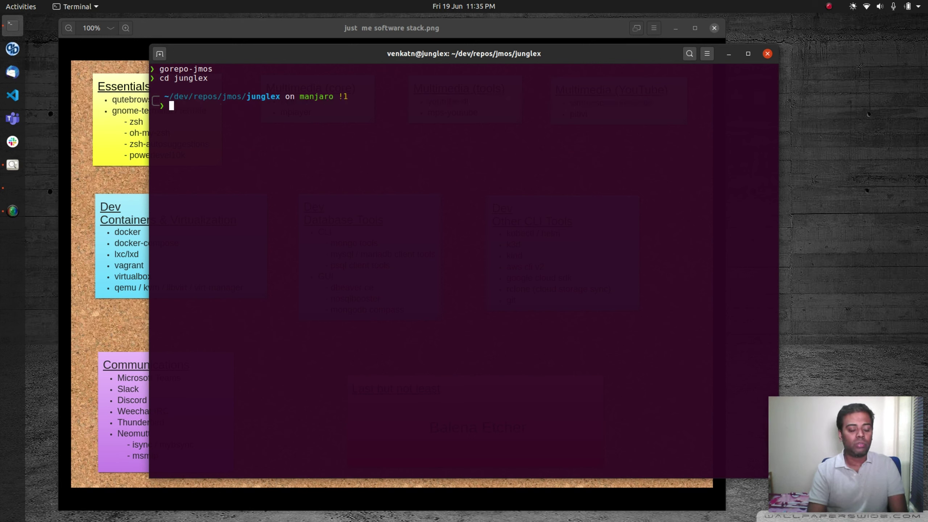
text(kubectl)
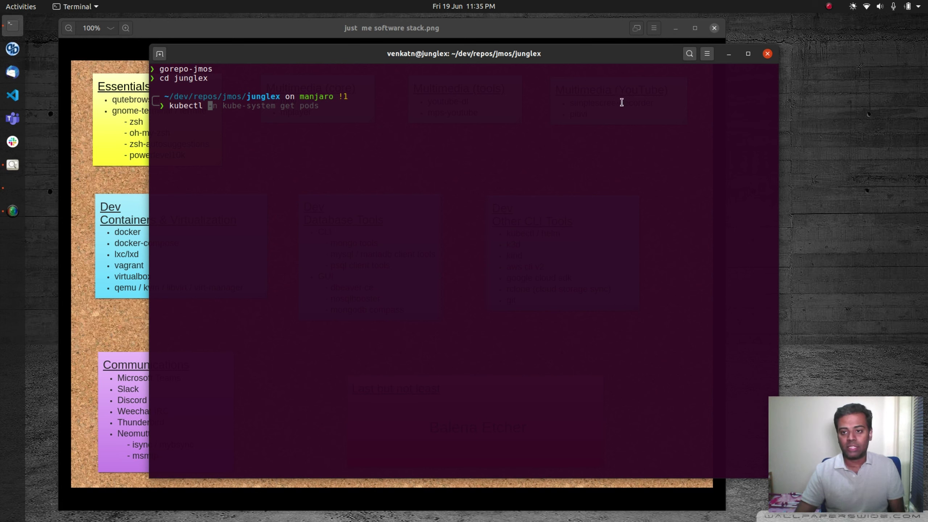
key(BackSpace)
key(BackSpace)
key(BackSpace)
key(BackSpace)
key(BackSpace)
key(BackSpace)
key(BackSpace)
key(BackSpace)
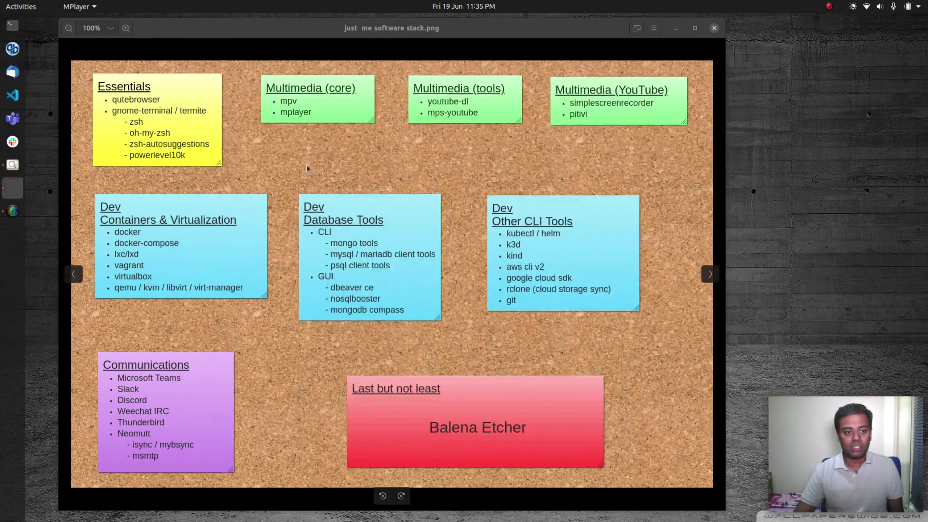
click(768, 54)
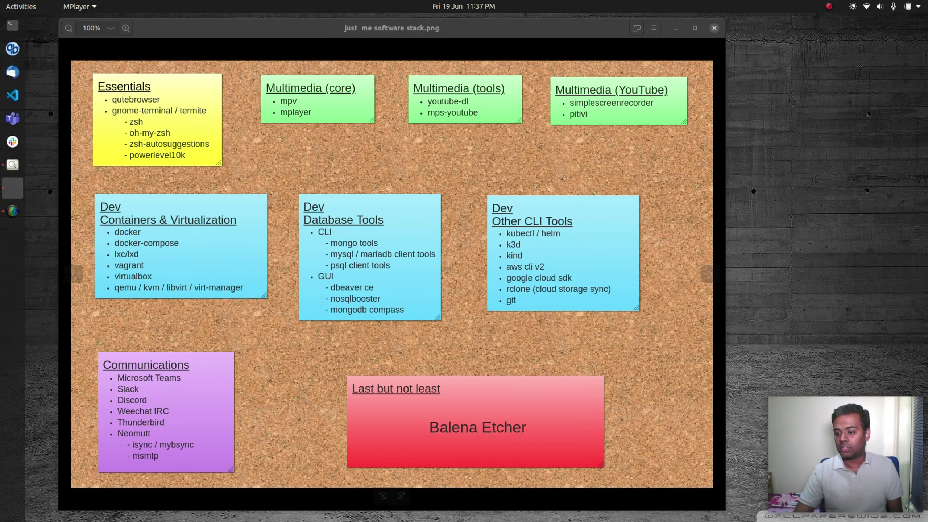
Step: Centre the SimpleScreenRecorder window, then launch mps-youtube in a new terminal with Ctrl+Alt+T
click(12, 211)
drag(666, 119, 927, 110)
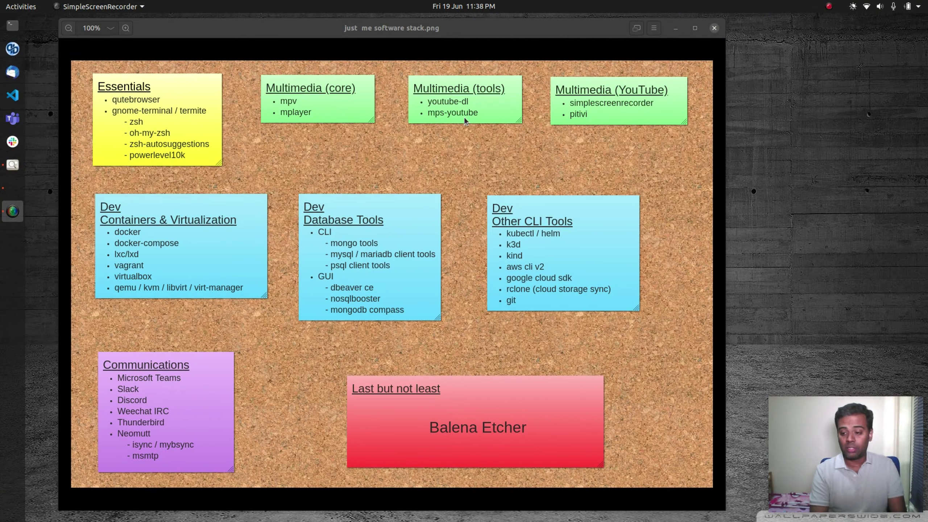
key(ctrl+alt+t)
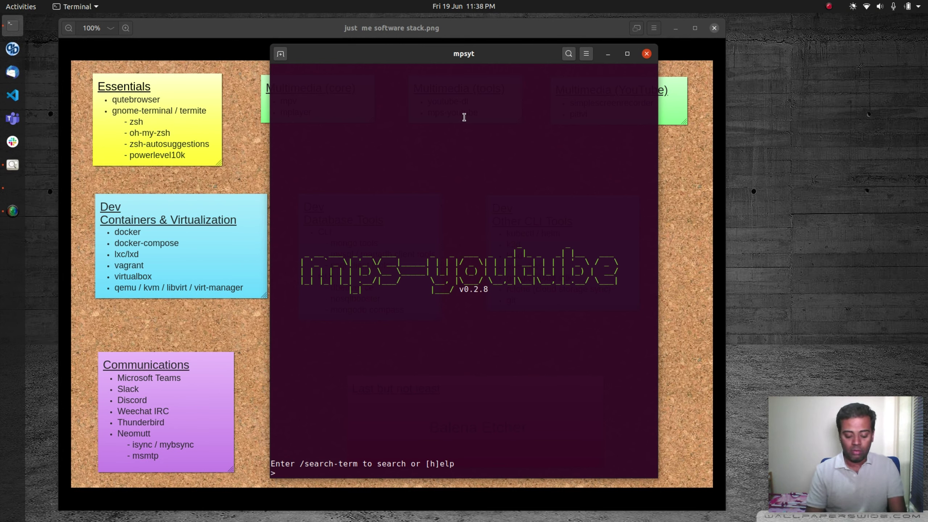
Step: Search mps-youtube for '/indian hang drum tabla' and enter 1 to choose the first result
text(/)
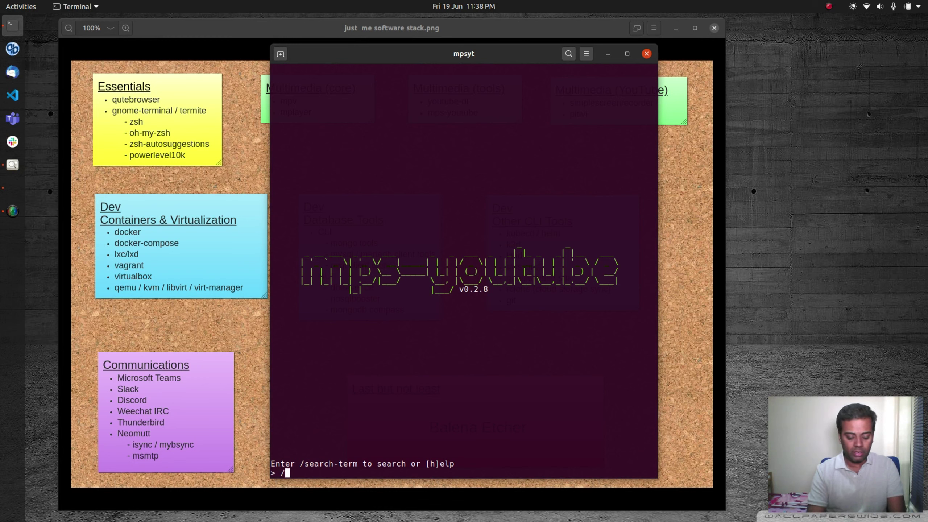
text(indian hang)
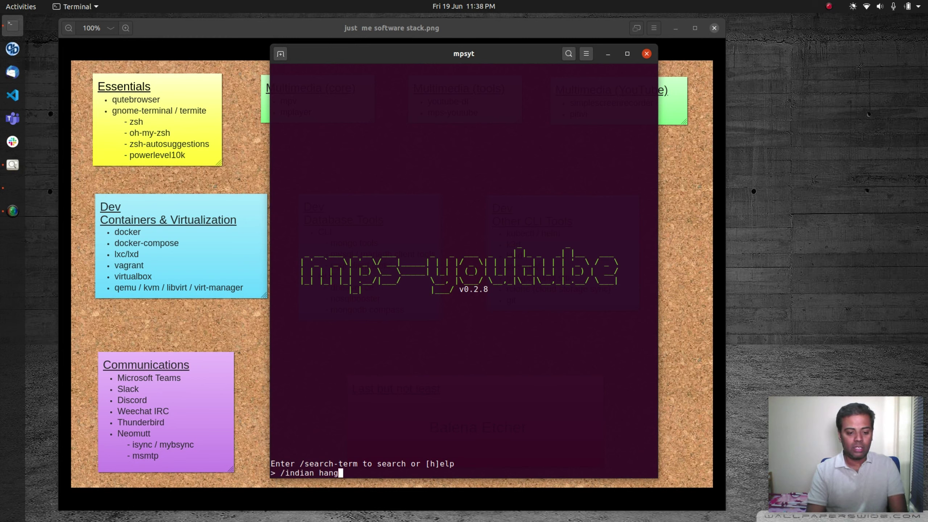
text( drum tabla)
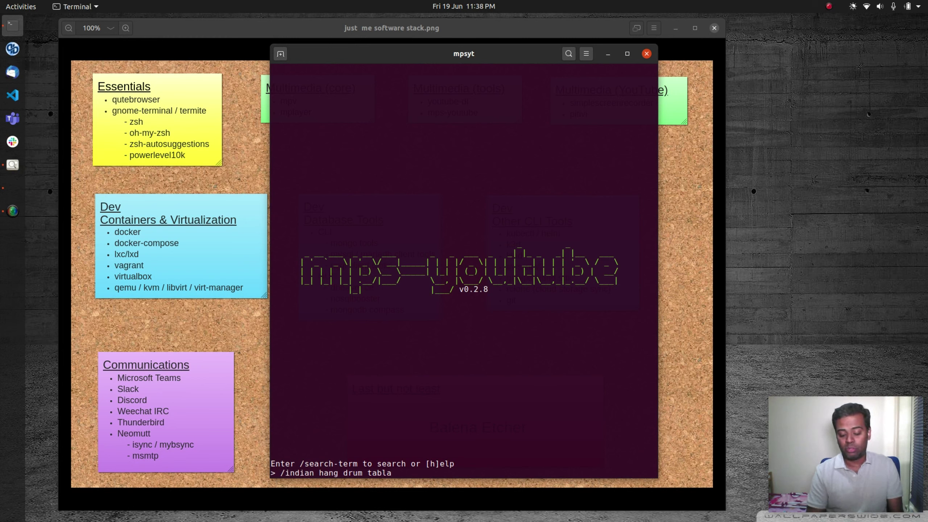
key(Return)
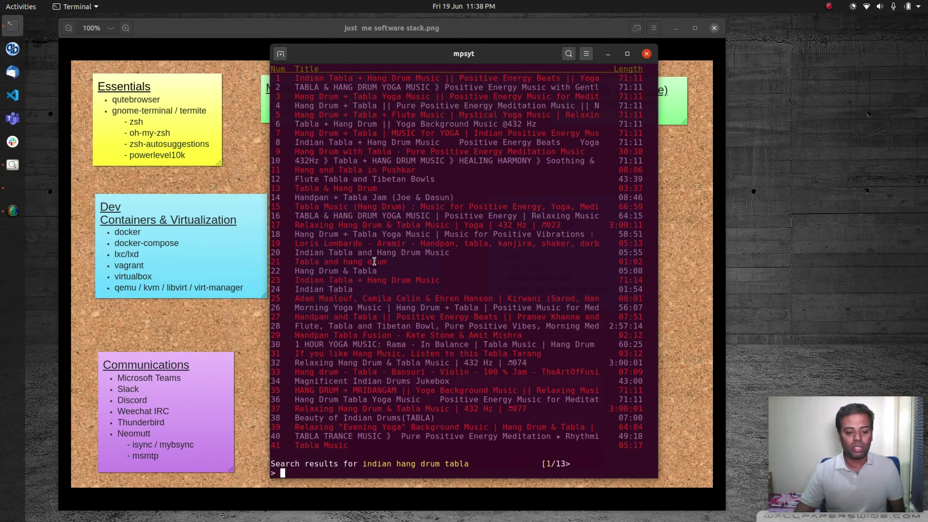
text(1)
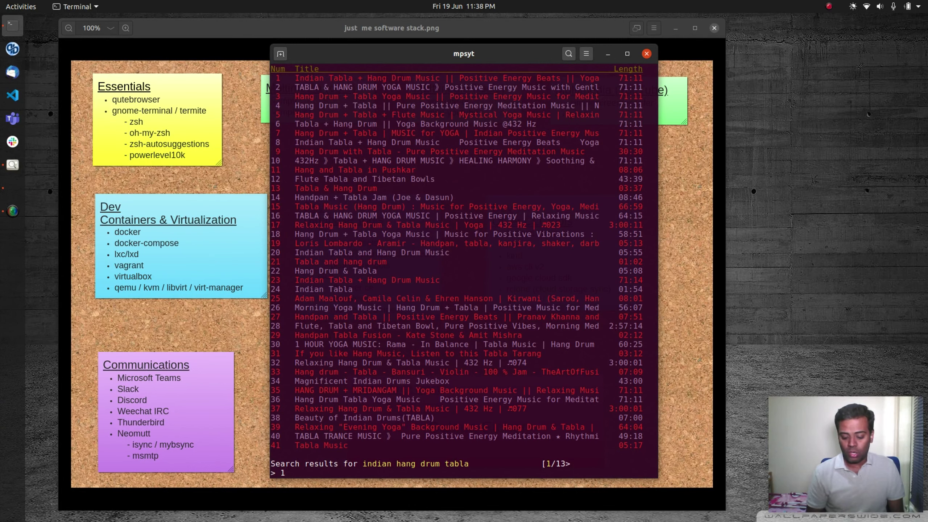
Step: Play the first result in mpv, move its video window to the right, then close it
key(Return)
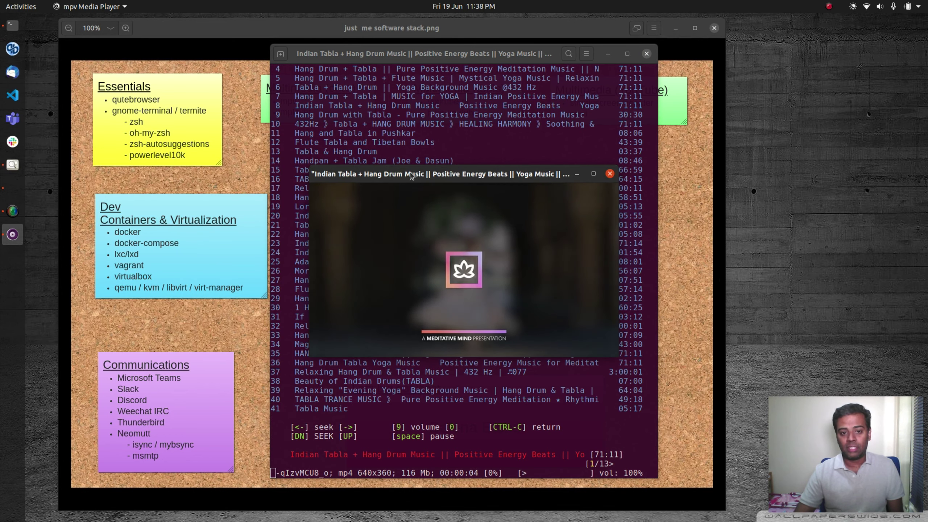
drag(413, 179, 572, 124)
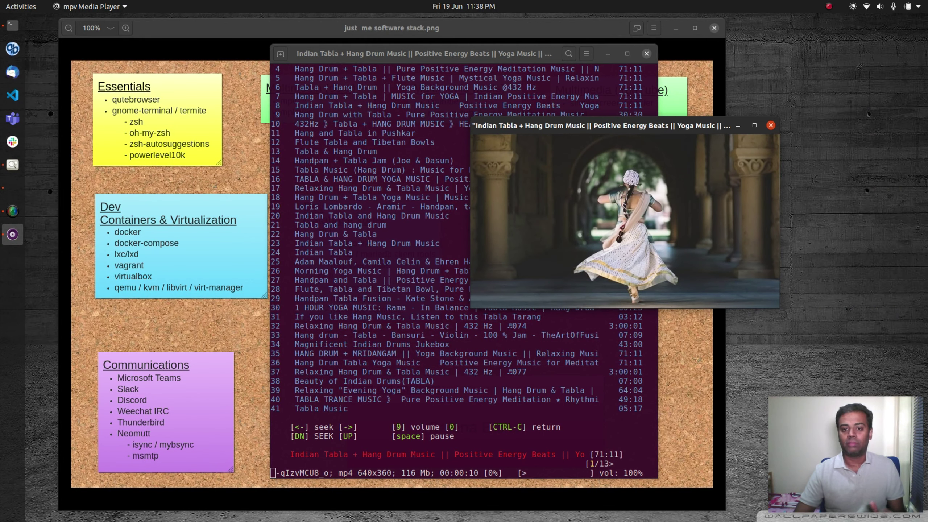
click(771, 125)
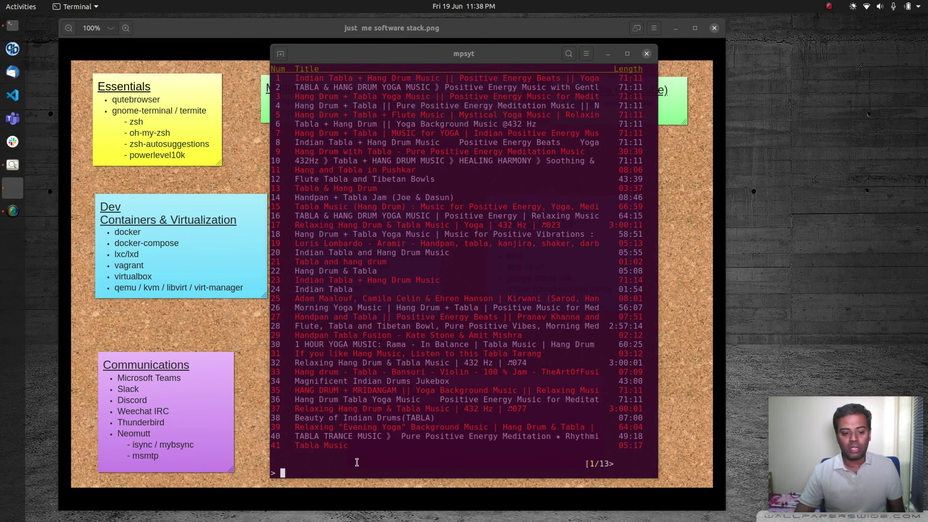
Step: Play the first result audio-only with '1 -a', then halt playback with Ctrl+C
click(357, 462)
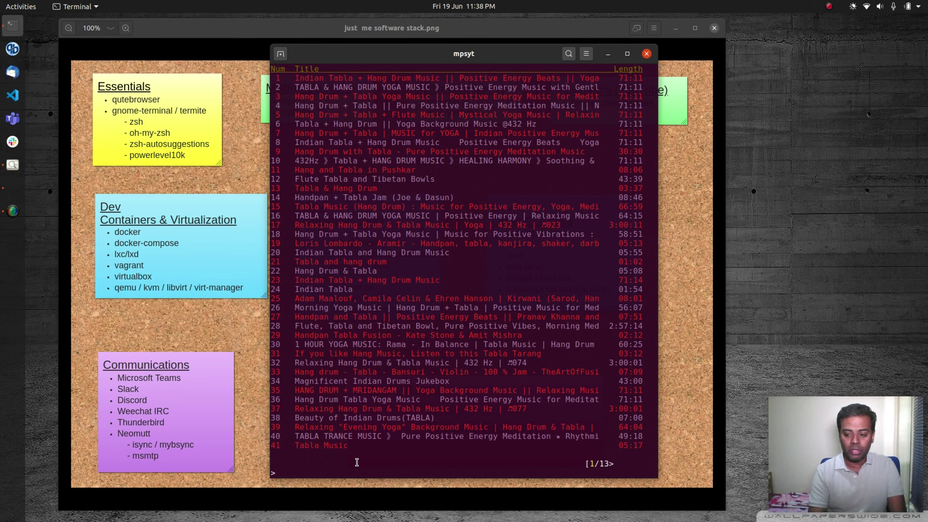
text(1 -a)
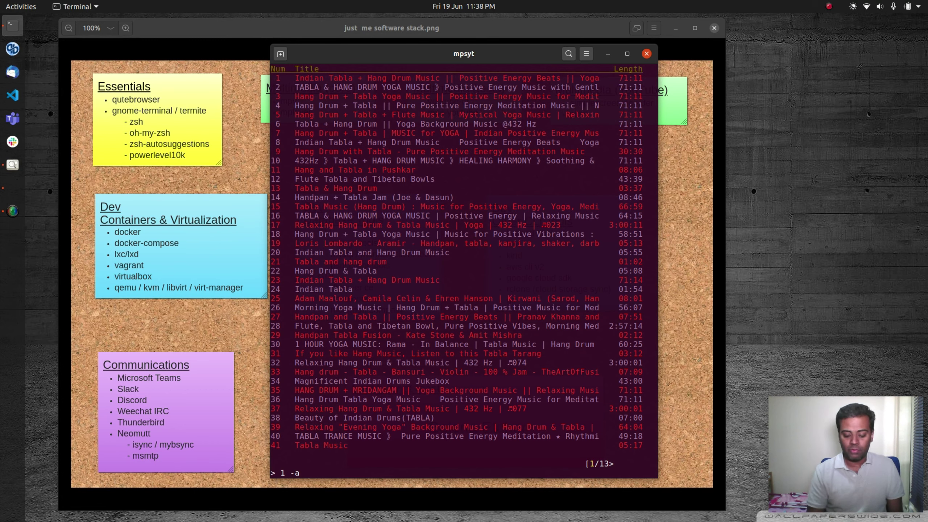
key(Return)
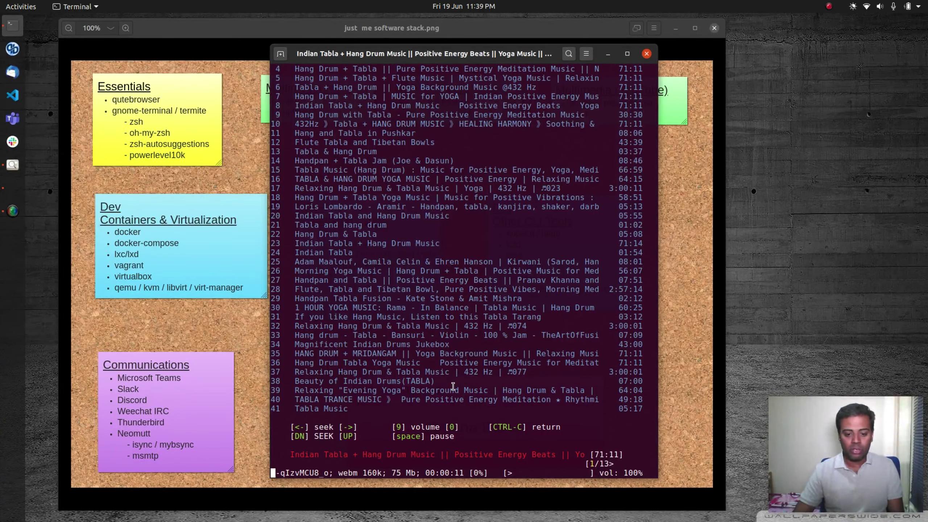
key(ctrl+c)
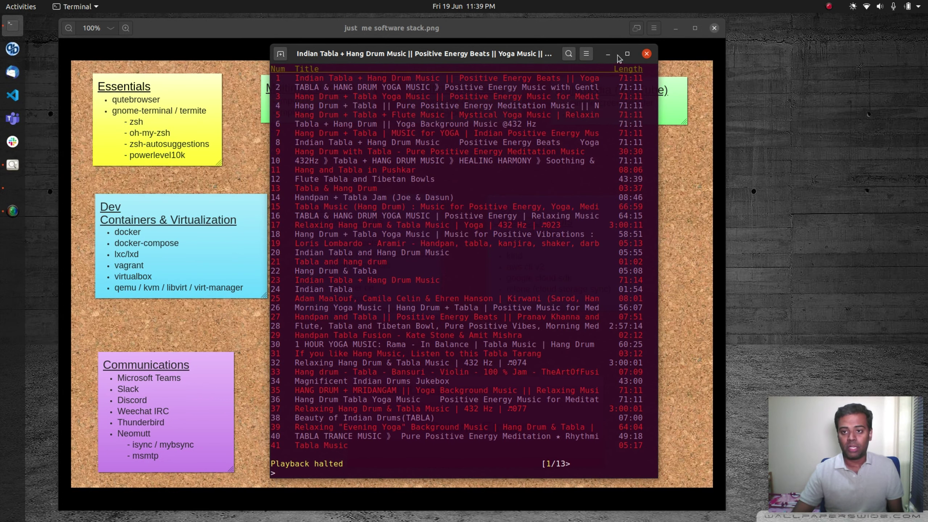
click(646, 54)
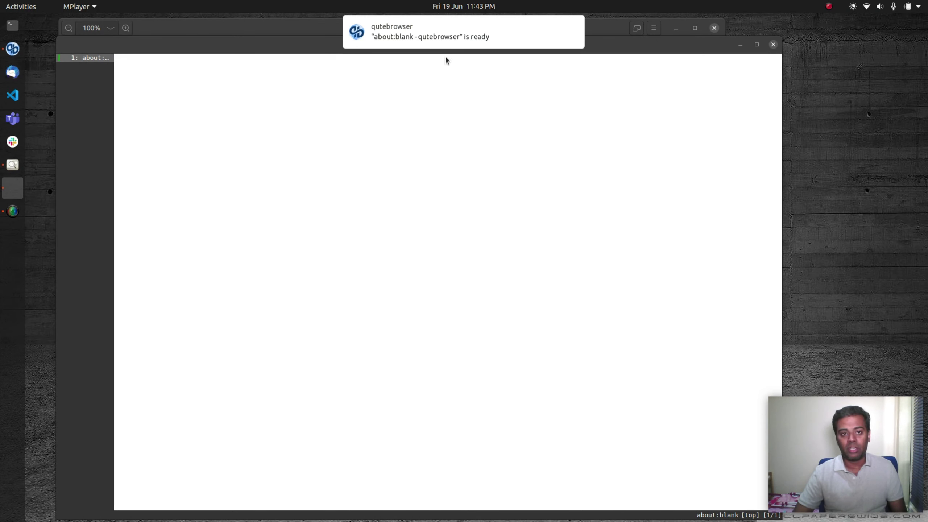
Step: Search Google for 'ventoy' in the blank browser window and open the ventoy.net result
click(358, 174)
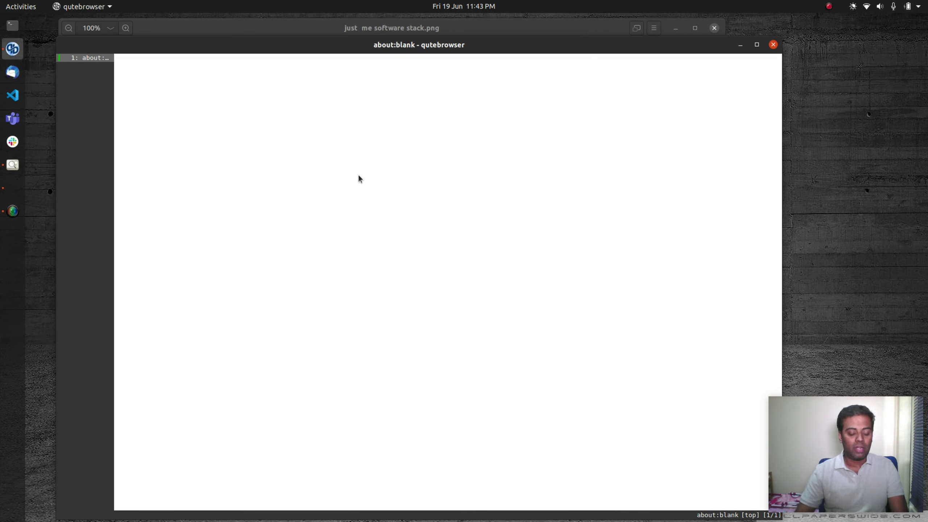
text(oventoy)
key(Return)
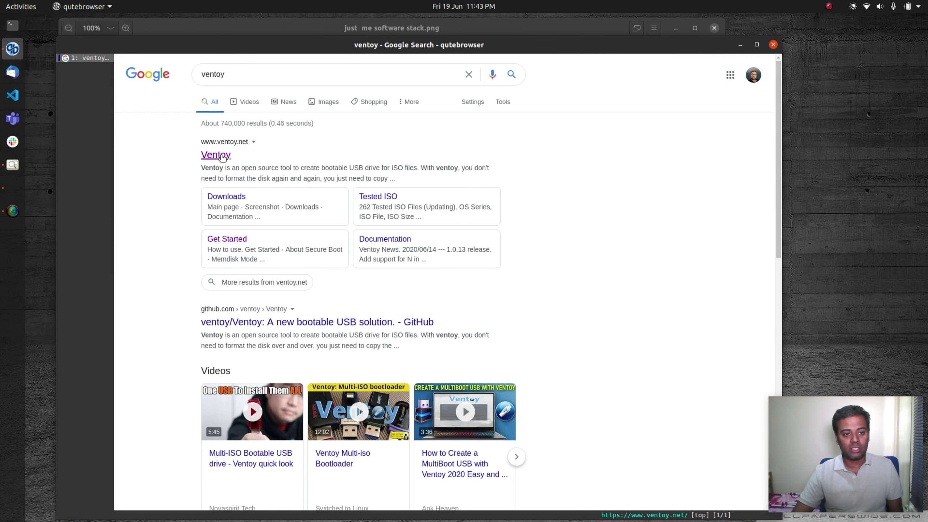
click(239, 238)
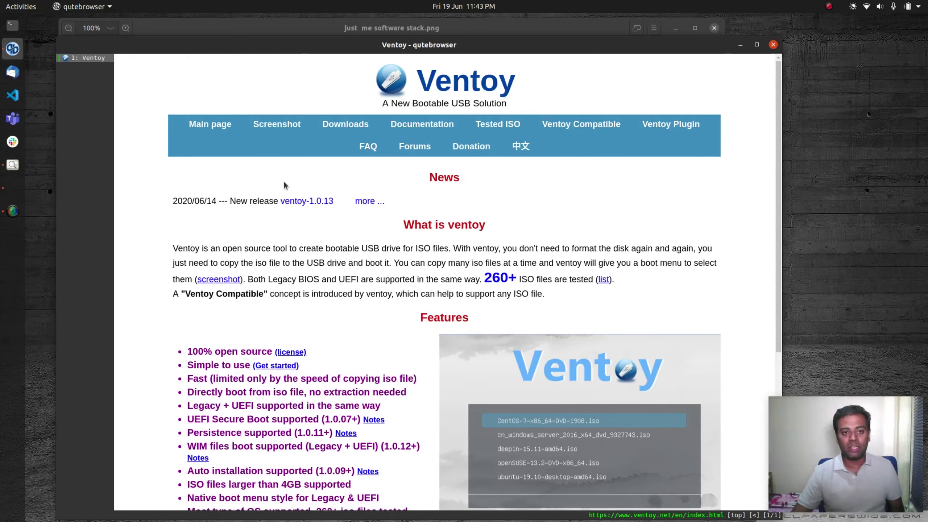
Step: Bring the Ventoy home page back in front of the corkboard, shifted slightly down and right
mouse_move(308, 28)
mouse_down()
mouse_move(383, 491)
mouse_move(413, 103)
mouse_move(327, 8)
mouse_move(283, 5)
mouse_move(303, 19)
mouse_up()
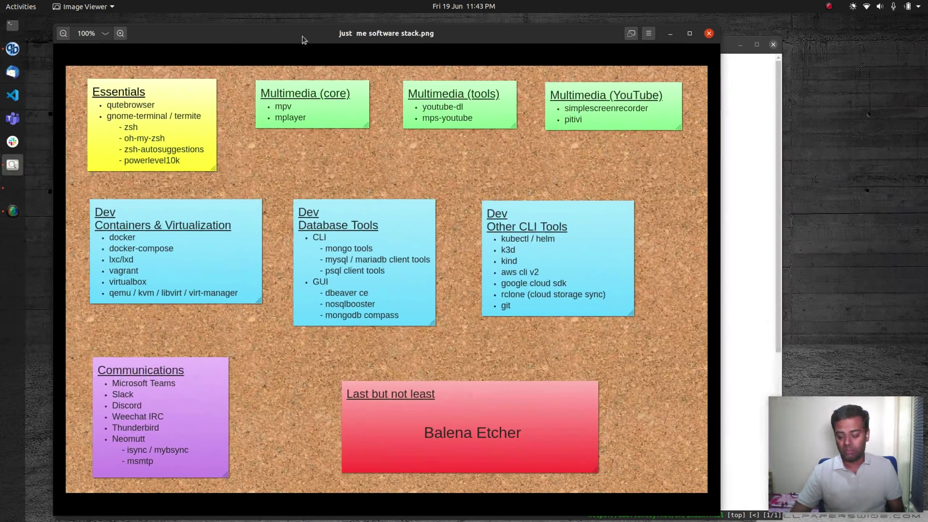
click(753, 140)
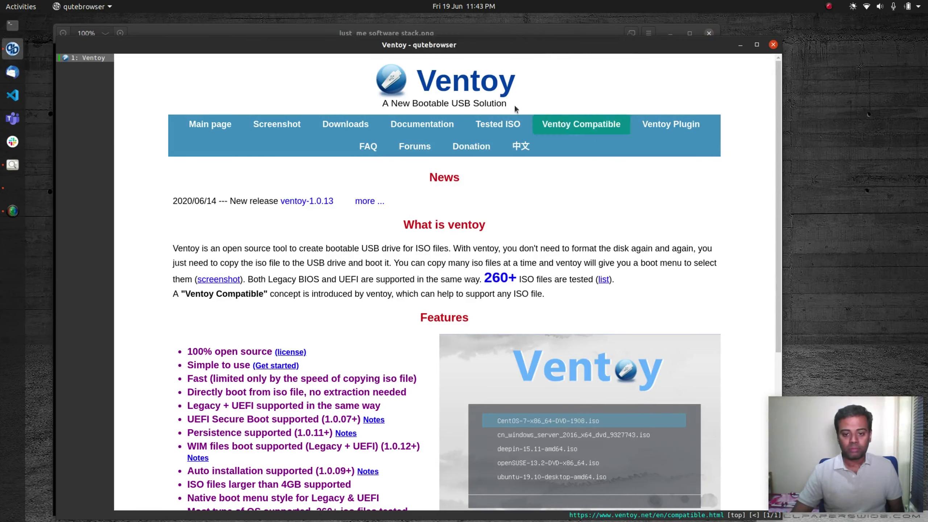
drag(506, 46, 522, 30)
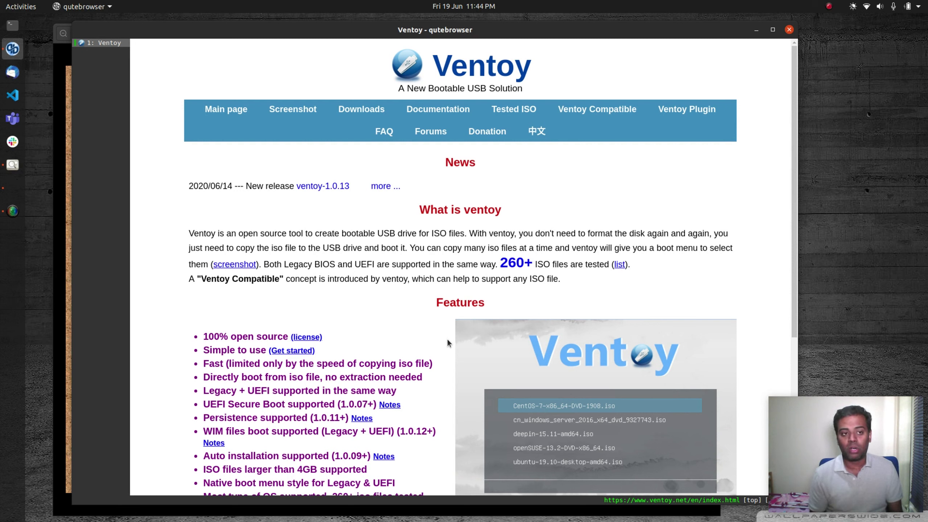
Step: Close the Ventoy browser window and nudge the corkboard image window slightly left
click(789, 30)
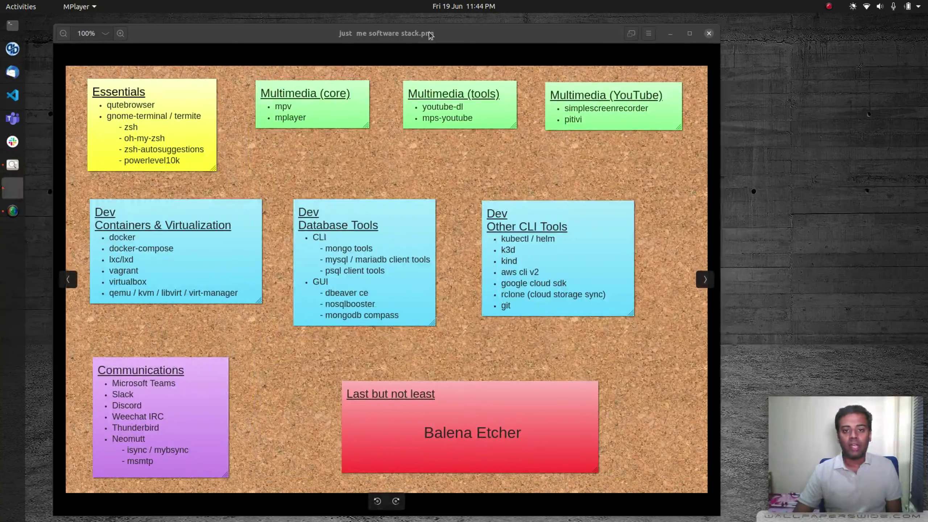
drag(435, 33, 425, 34)
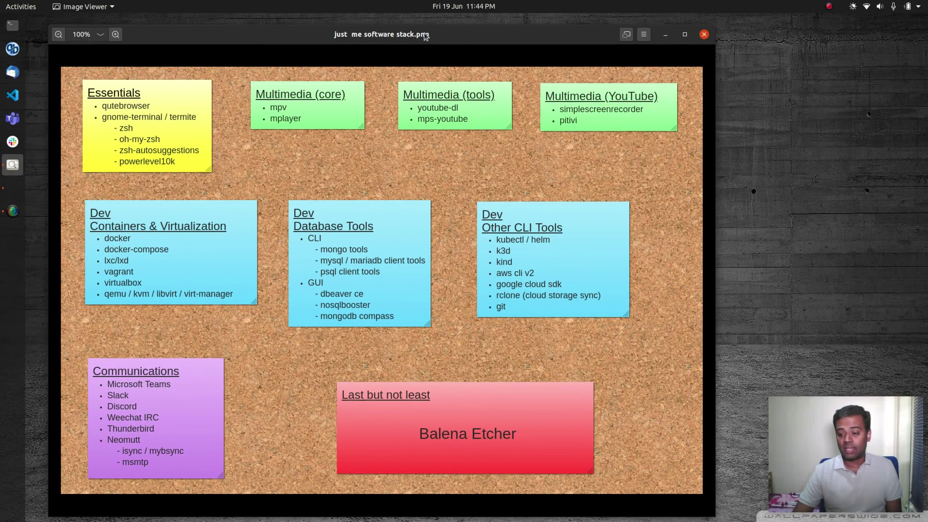